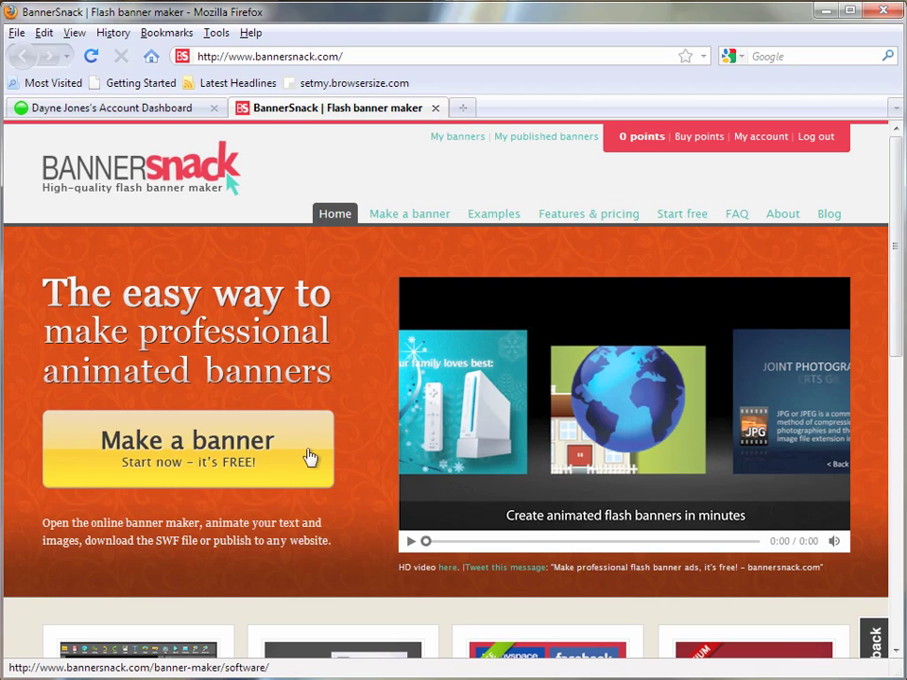
- Start the online banner maker and browse its ready-made templates
left_click(298, 59)
left_click(390, 284)
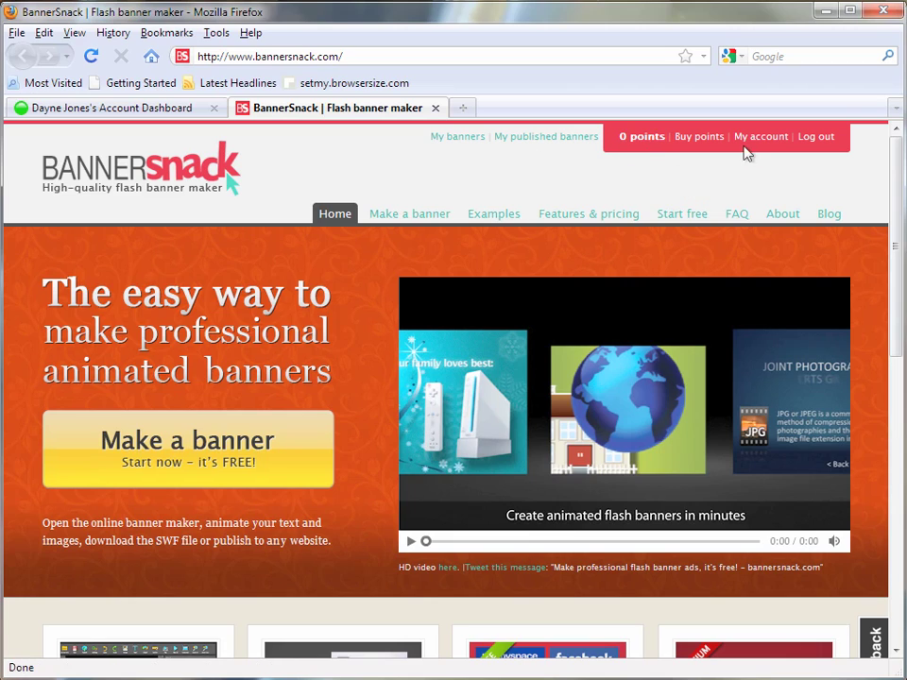
left_click(211, 442)
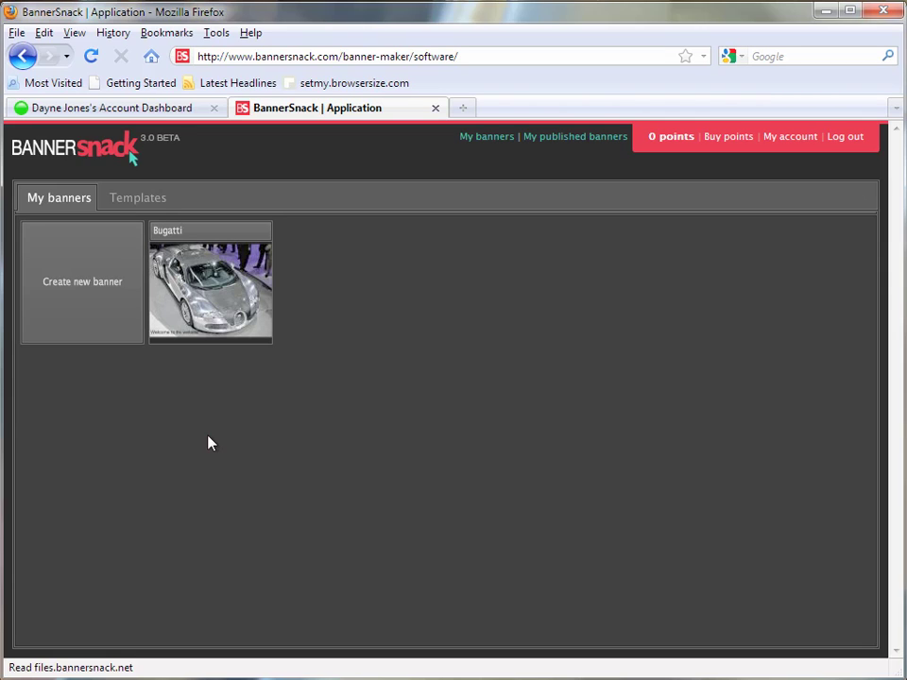
left_click(128, 199)
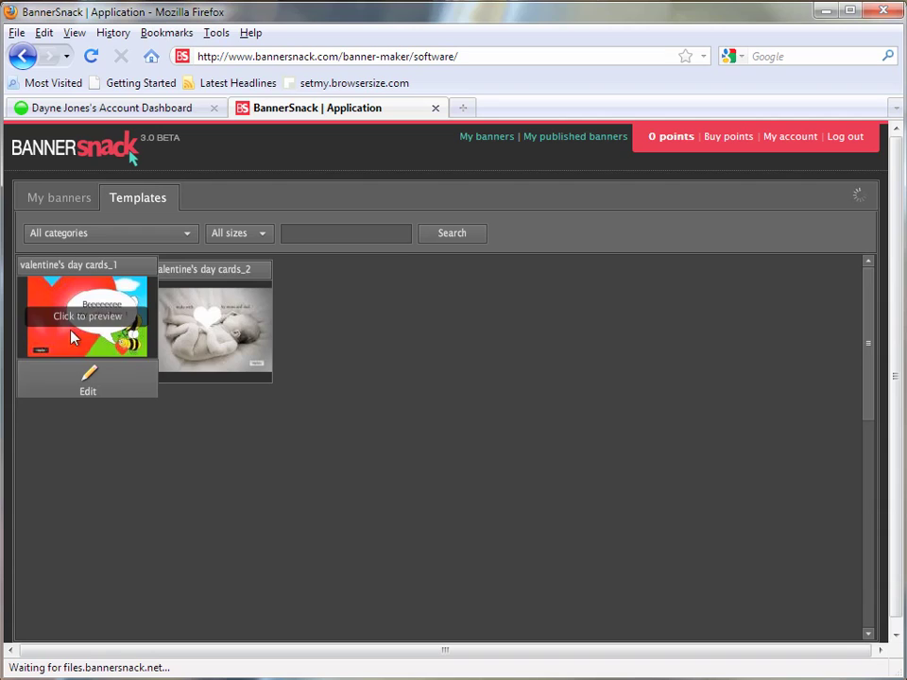
- Return to My banners and play a preview of the Bugatti banner
left_click(68, 204)
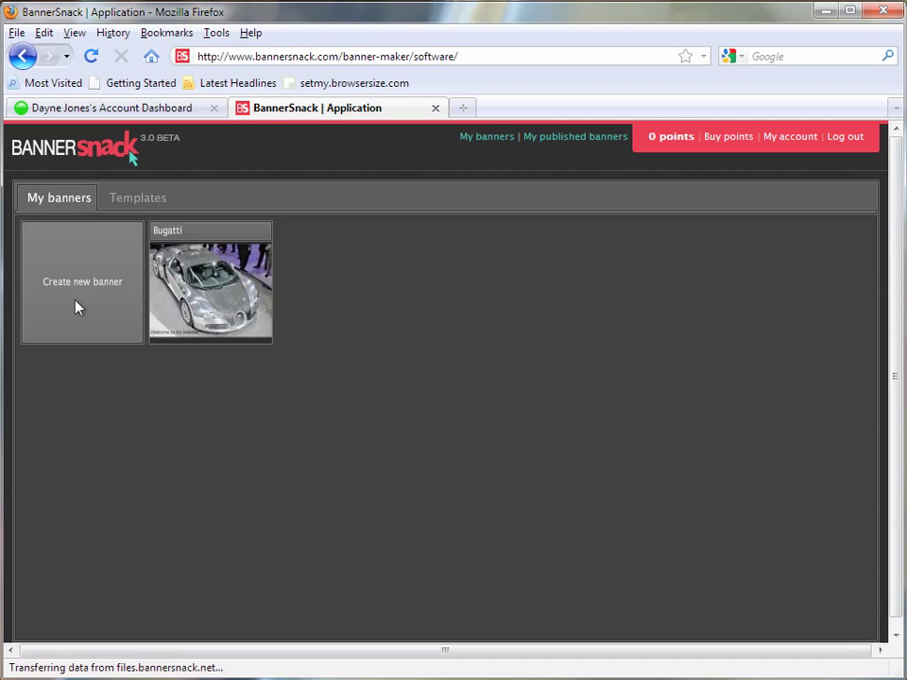
mouse_move(191, 291)
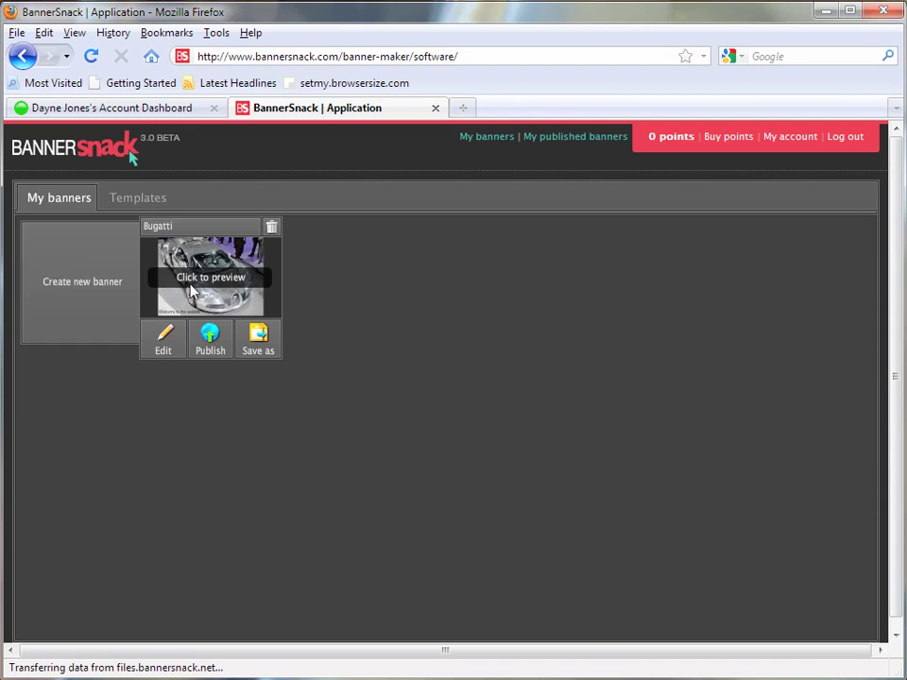
left_click(191, 291)
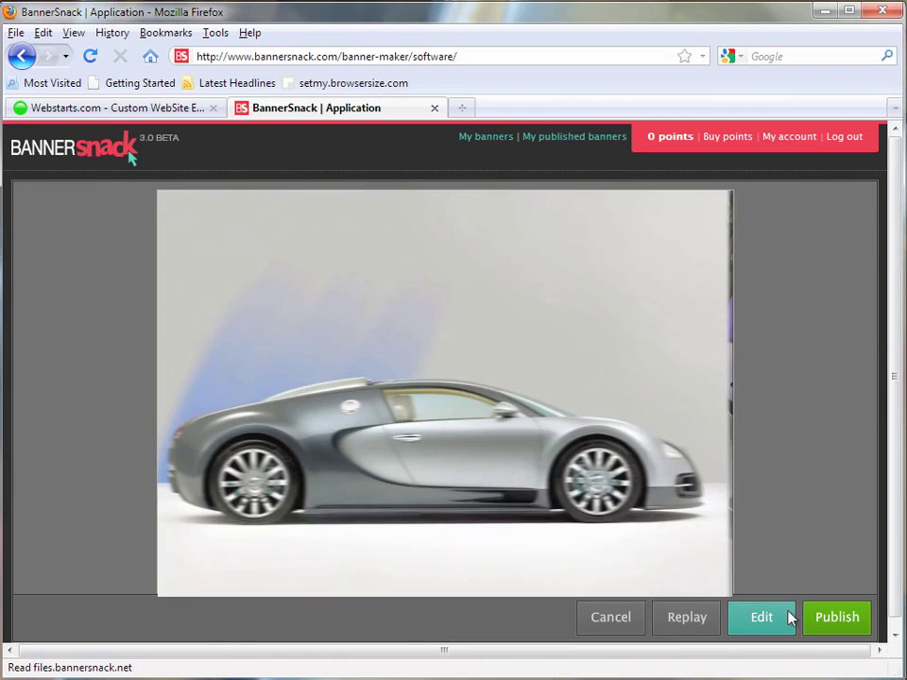
- Edit the Bugatti banner, undo a trial move of the car photo, and show the final Enter slide
left_click(779, 617)
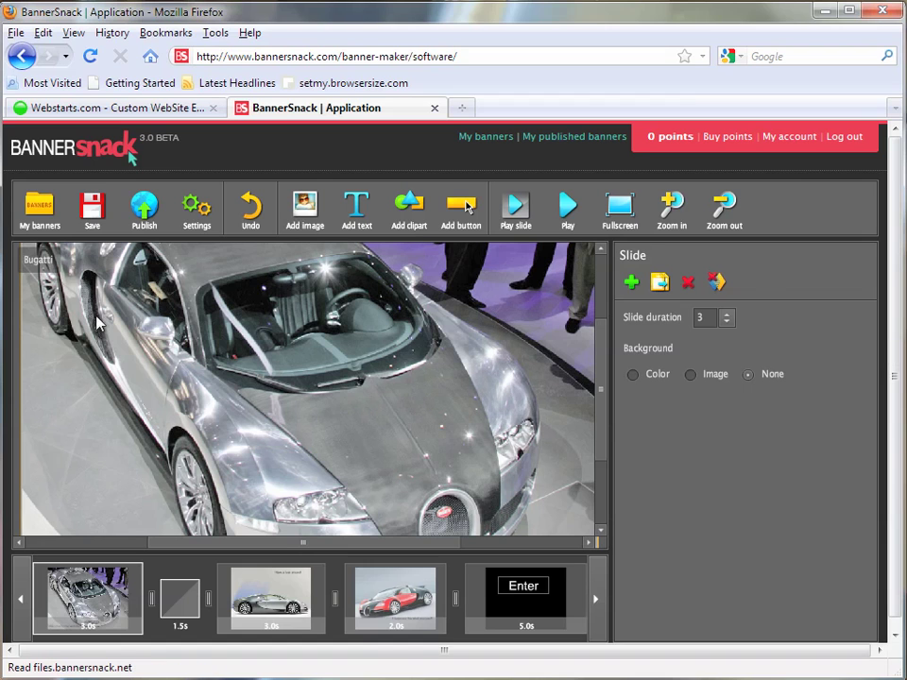
left_click(228, 344)
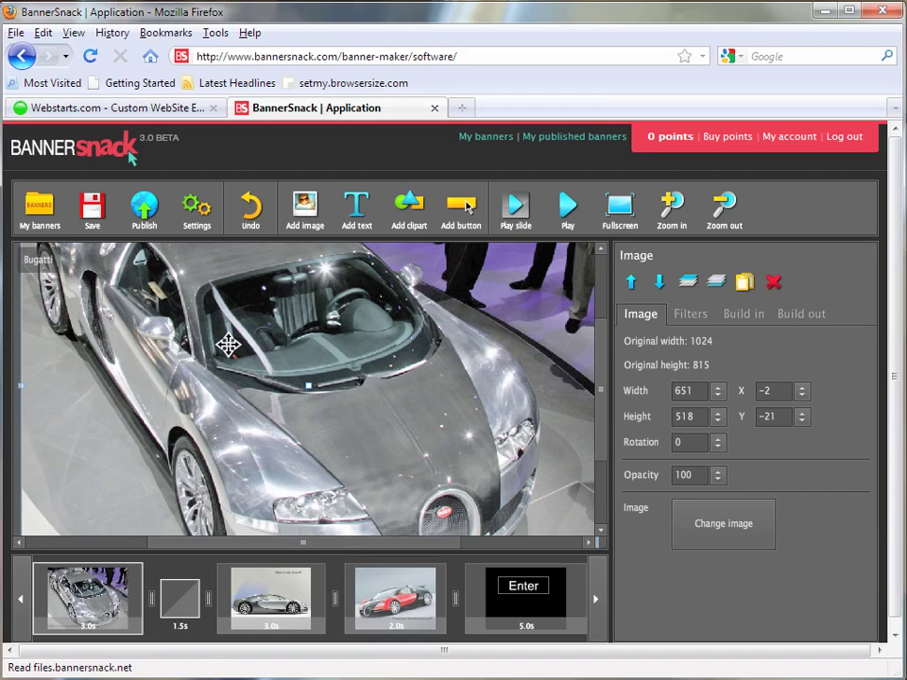
mouse_move(227, 298)
left_mouse_down()
mouse_move(255, 310)
mouse_move(214, 306)
mouse_move(237, 306)
left_mouse_up()
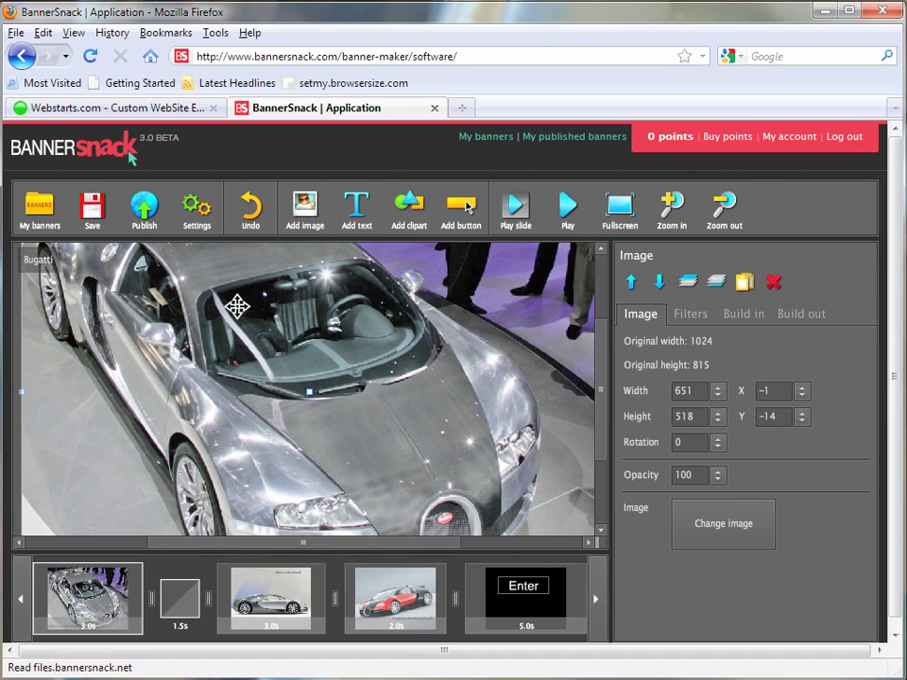
left_click(232, 231)
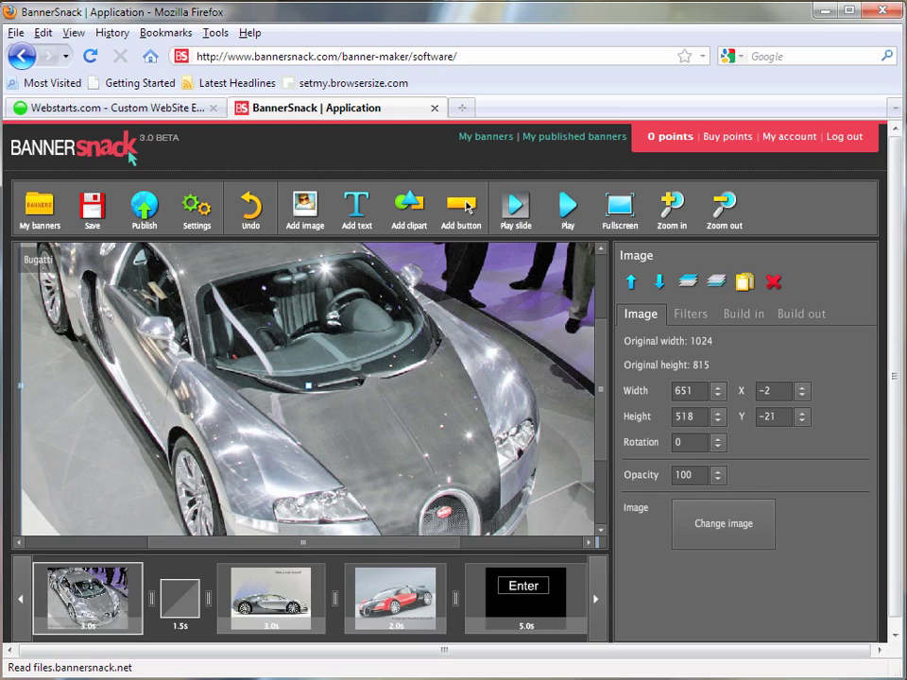
left_click(511, 608)
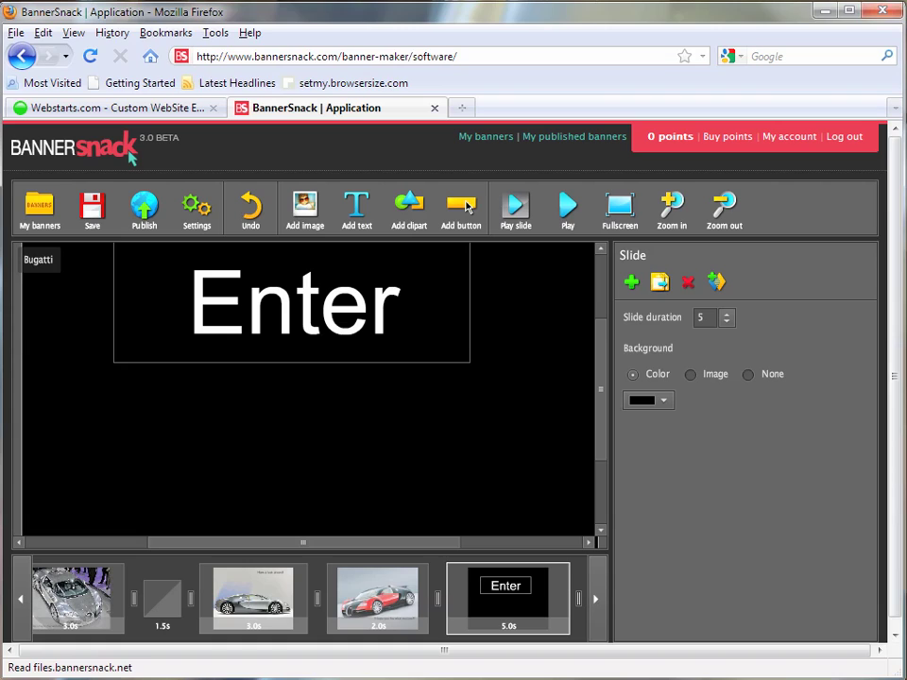
- Select the 406 × 144 Enter button to view its GoToURL button properties
left_click(348, 301)
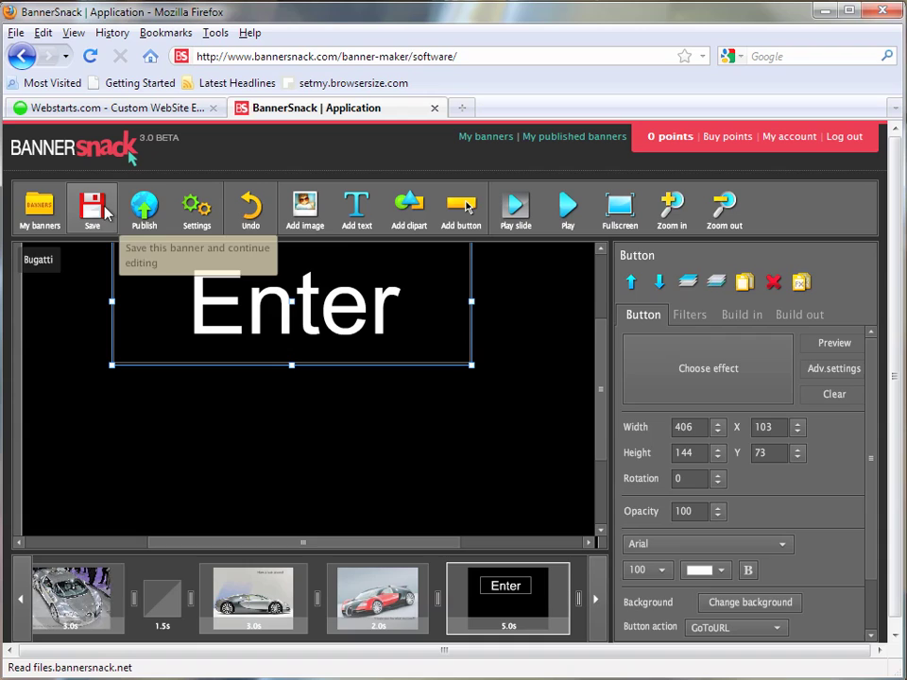
- Publish the Bugatti banner with the WebStarts site as its link URL
left_click(142, 210)
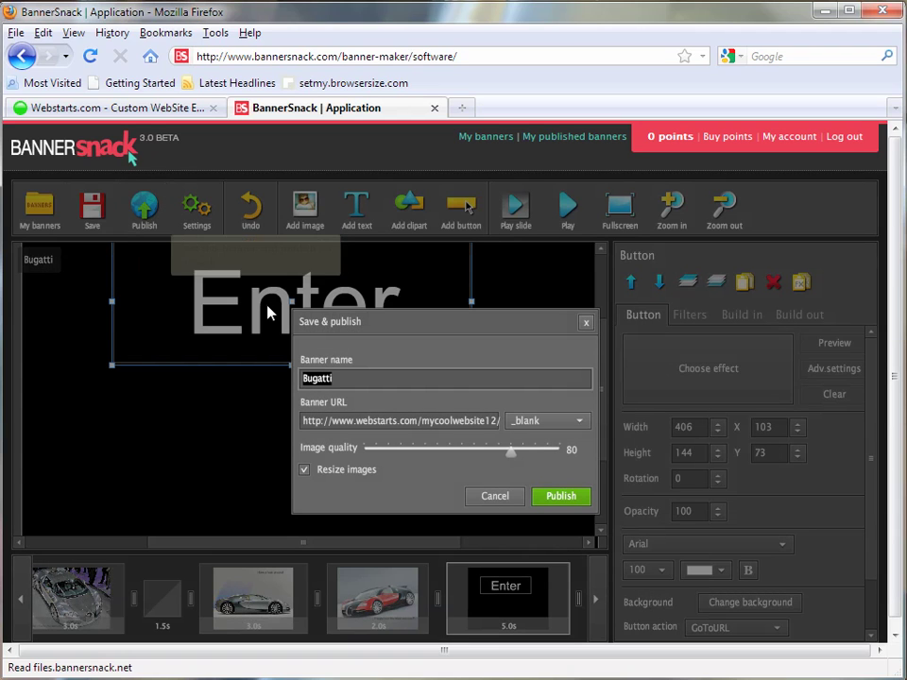
left_click(550, 497)
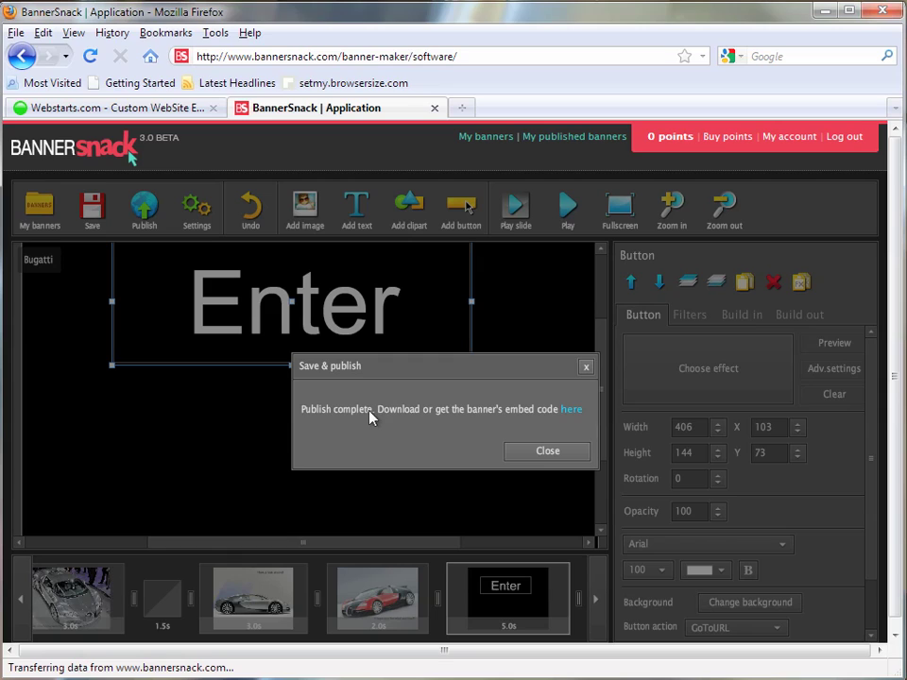
- Copy the Bugatti banner's free watermarked embed code from My published banners
left_click(572, 412)
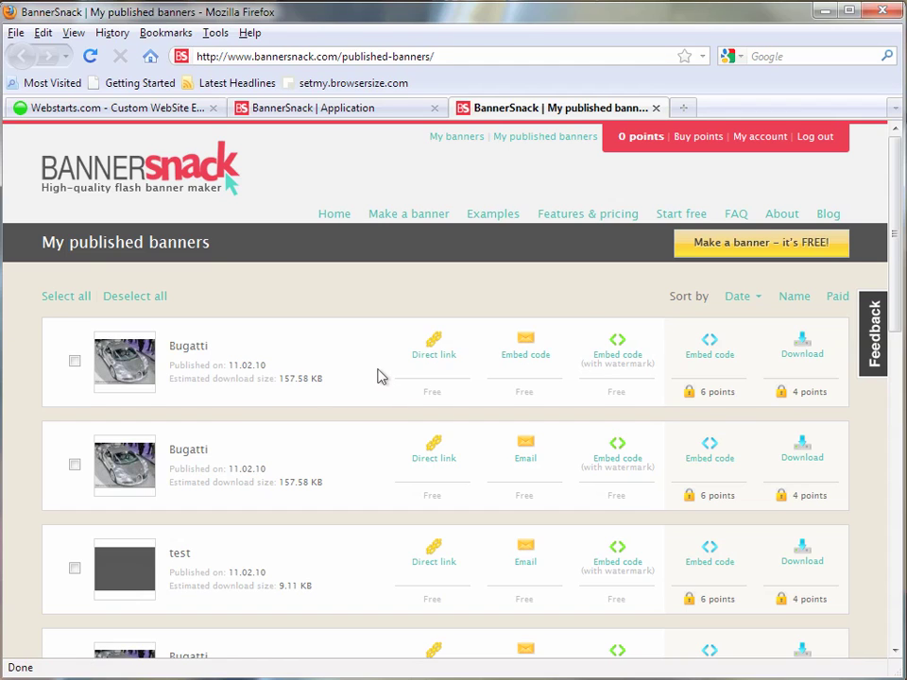
scroll(378, 376, "down", 10)
scroll(378, 376, "up", 10)
left_click(620, 348)
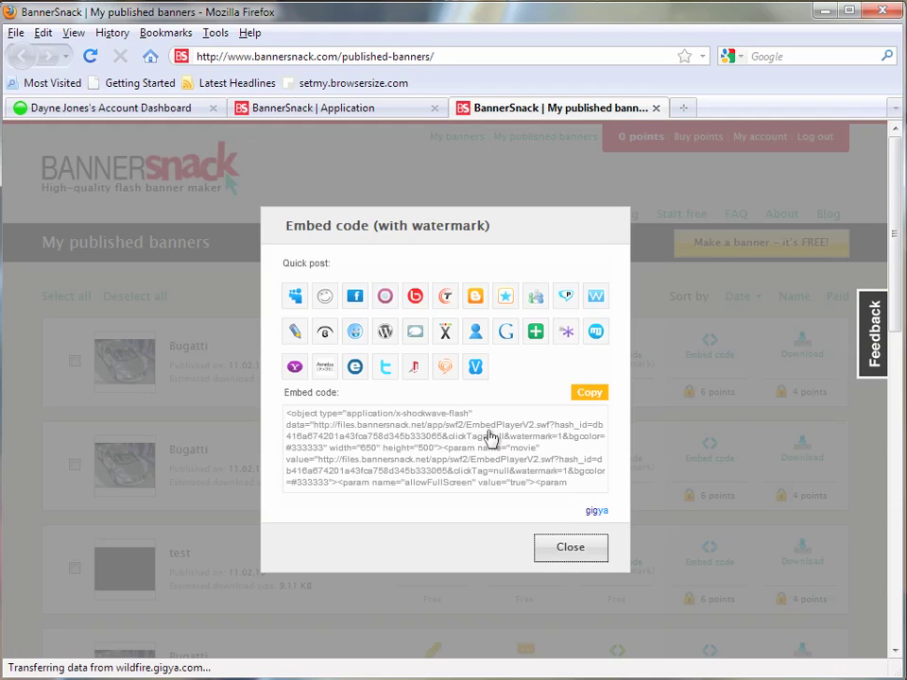
left_click(395, 447)
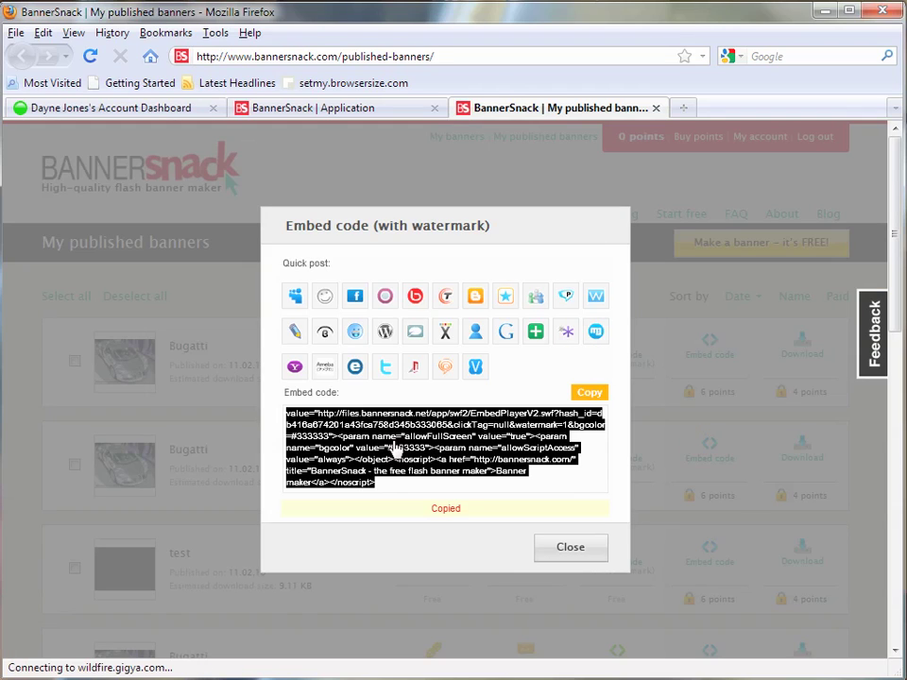
left_click(567, 548)
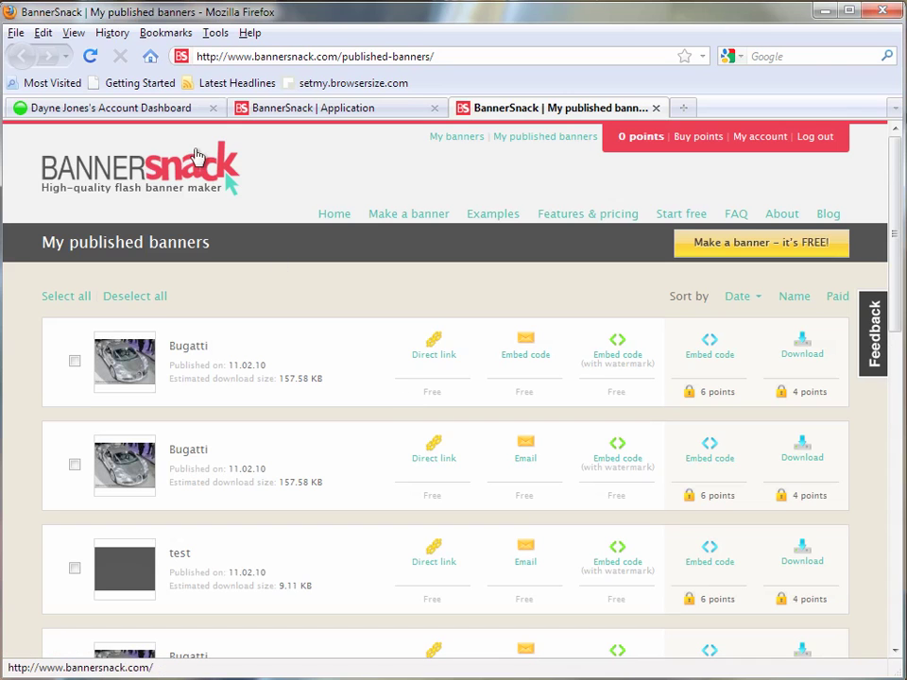
- On the WebStarts dashboard, edit the Landing Page listed under My Pages
left_click(160, 110)
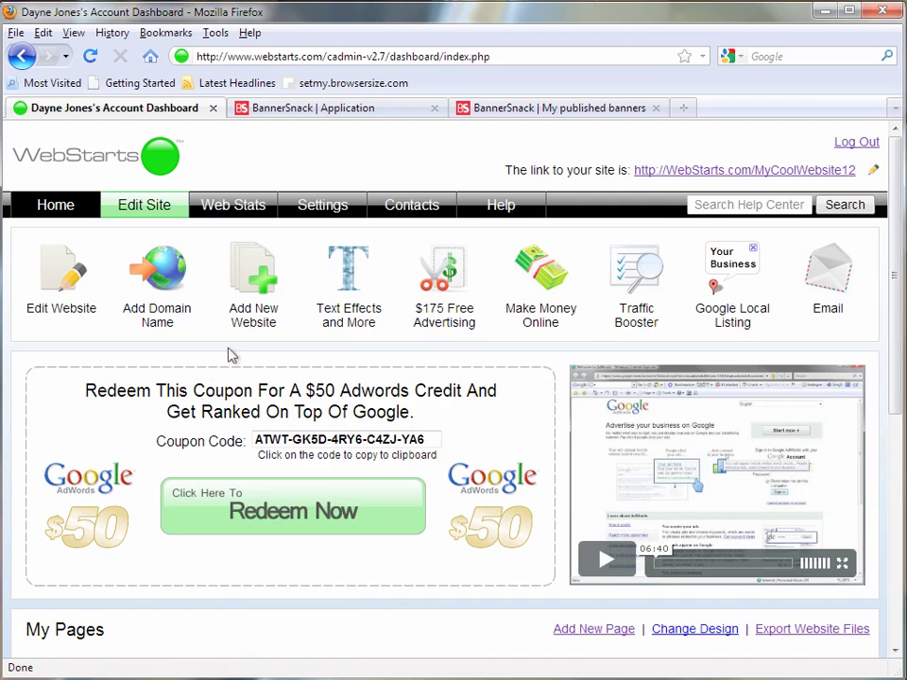
scroll(189, 312, "down", 2)
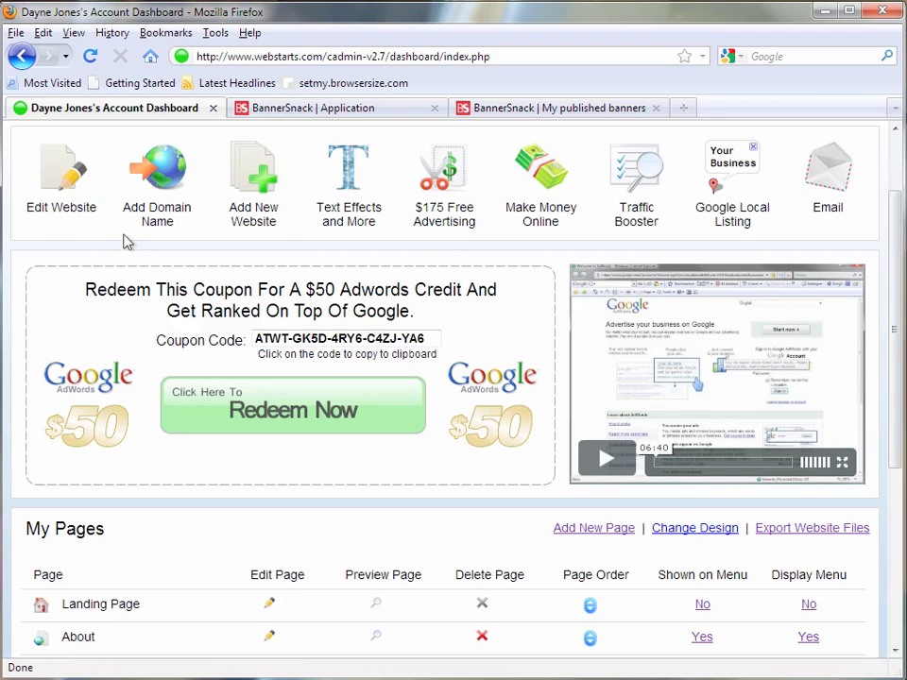
scroll(125, 239, "down", 6)
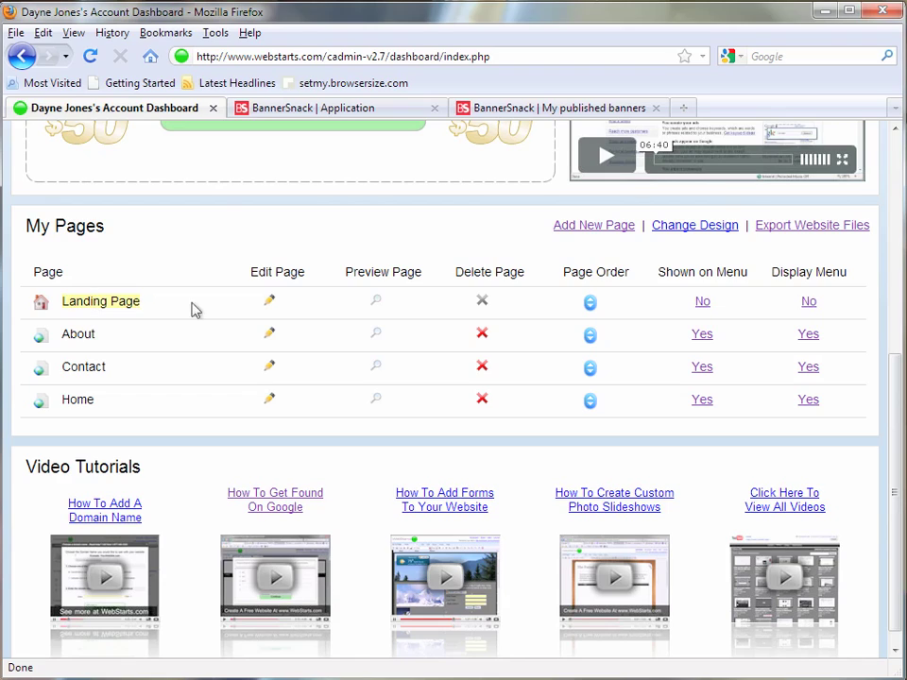
left_click(270, 304)
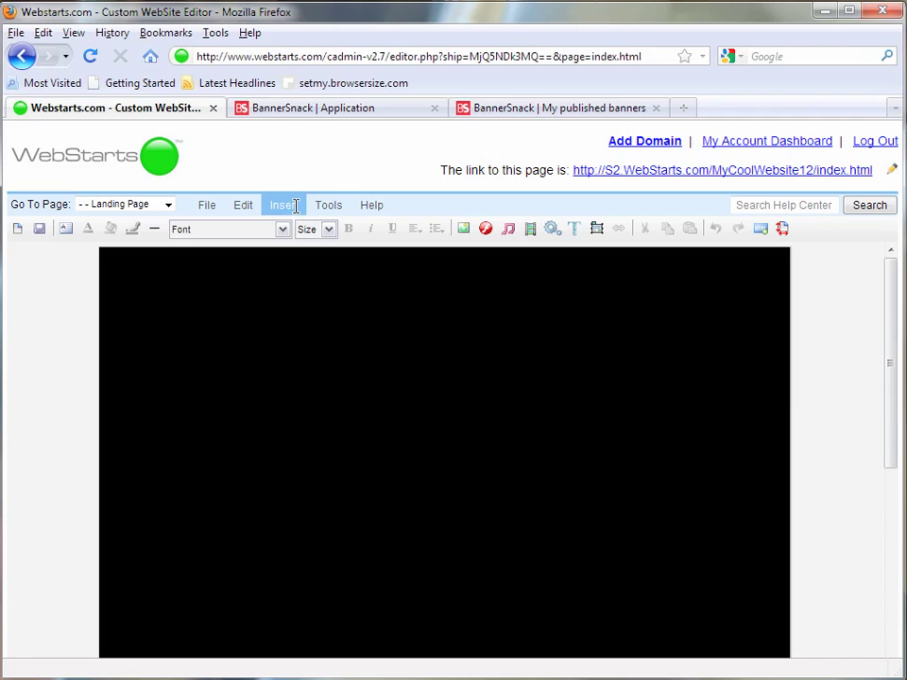
- Insert an HTML Code element containing the pasted Bugatti banner embed code
left_click(284, 205)
left_click(319, 403)
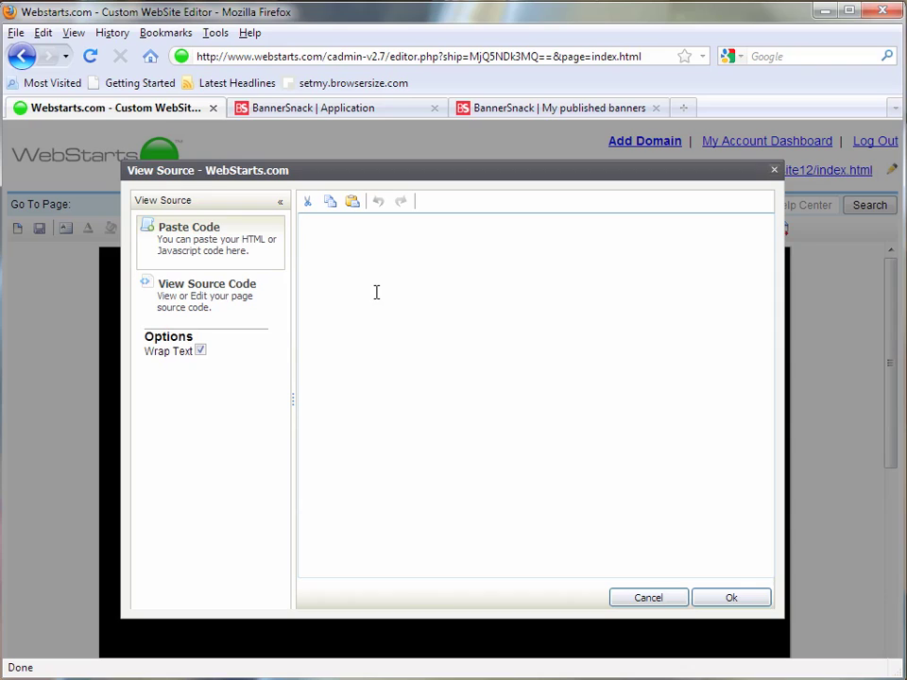
right_click(352, 259)
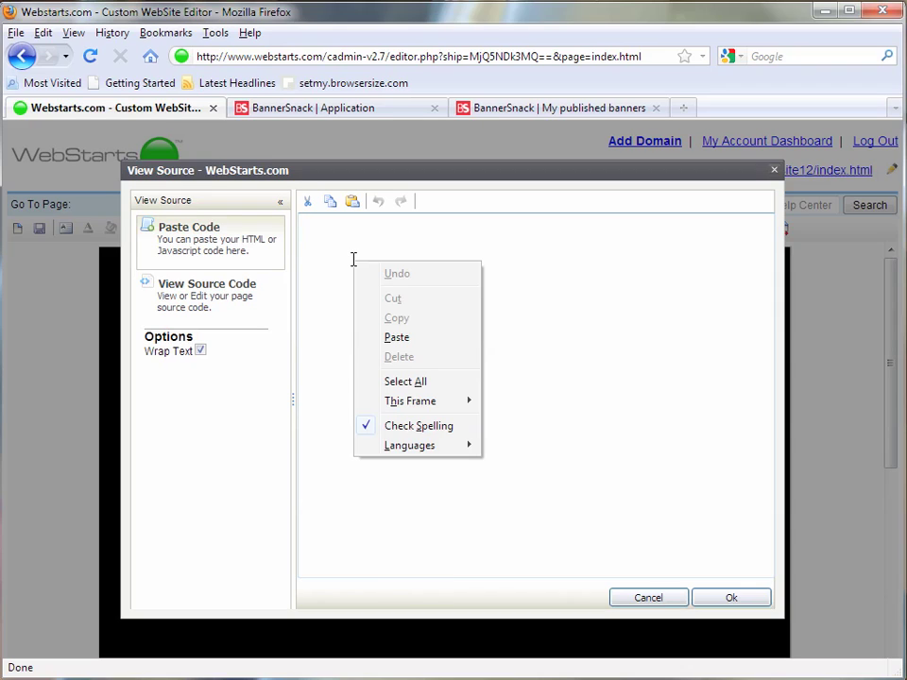
left_click(396, 337)
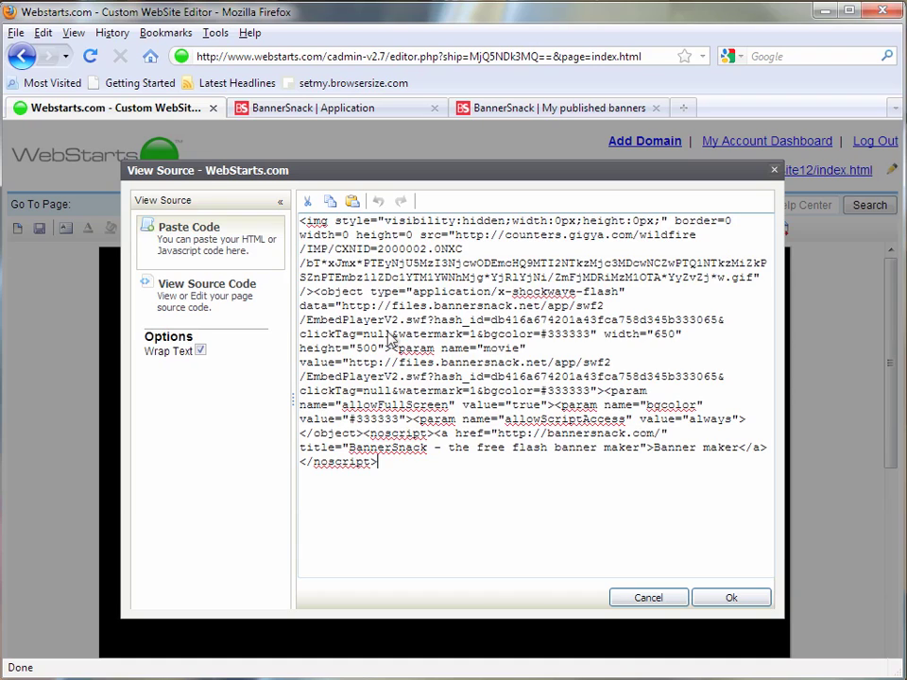
left_click(731, 600)
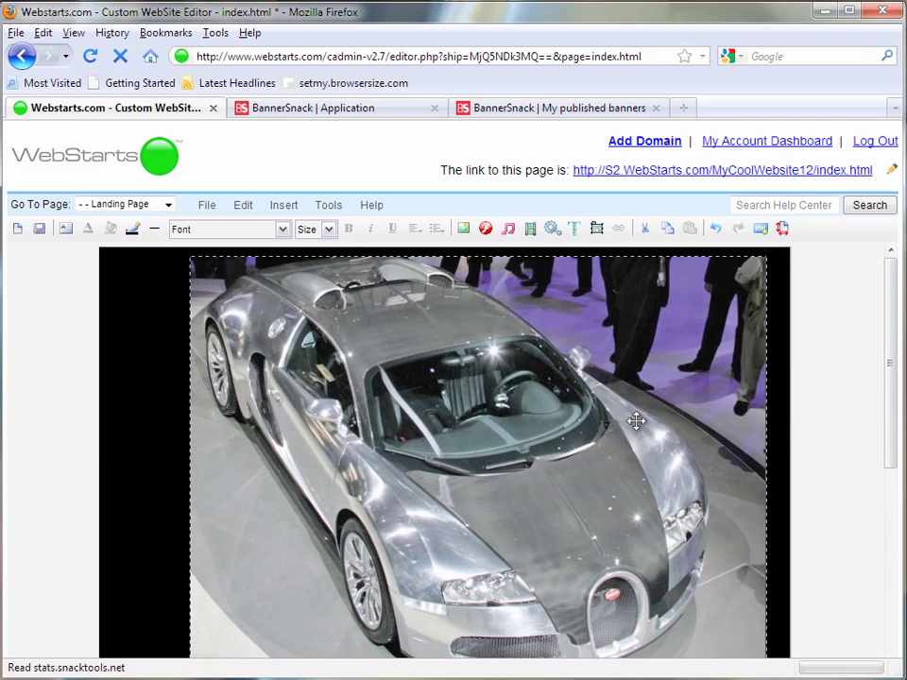
- Centre the banner in the black area, save the Landing Page, and open the live page
left_click_drag(636, 422, 599, 427)
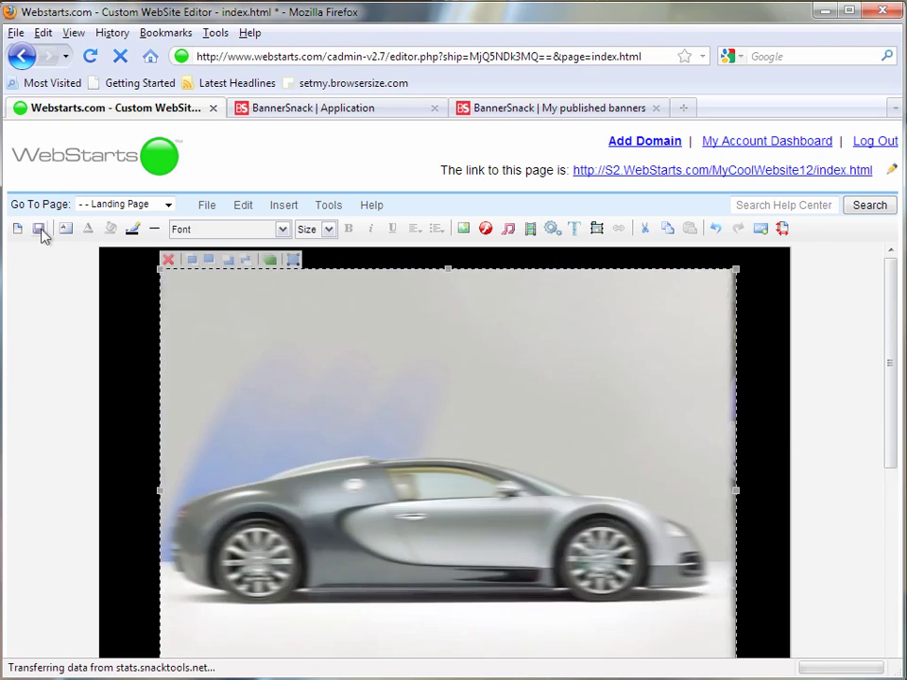
left_click(39, 229)
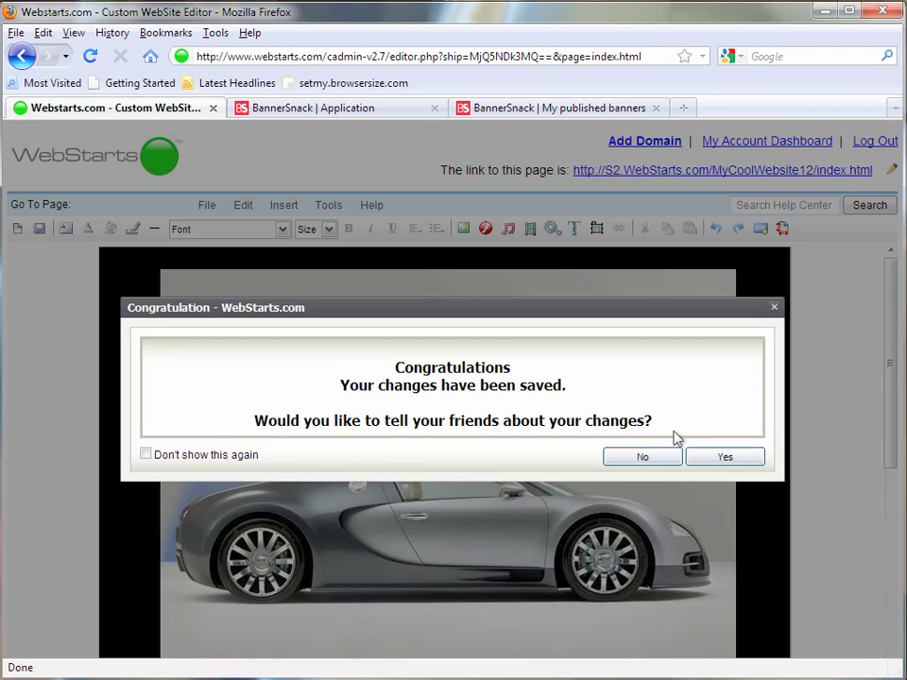
left_click(643, 456)
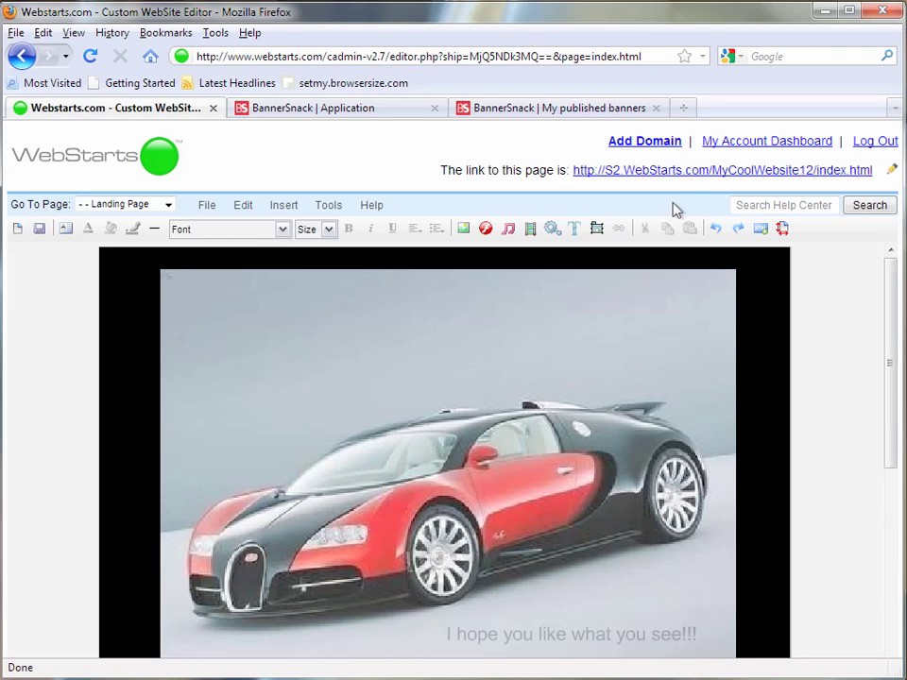
left_click(680, 173)
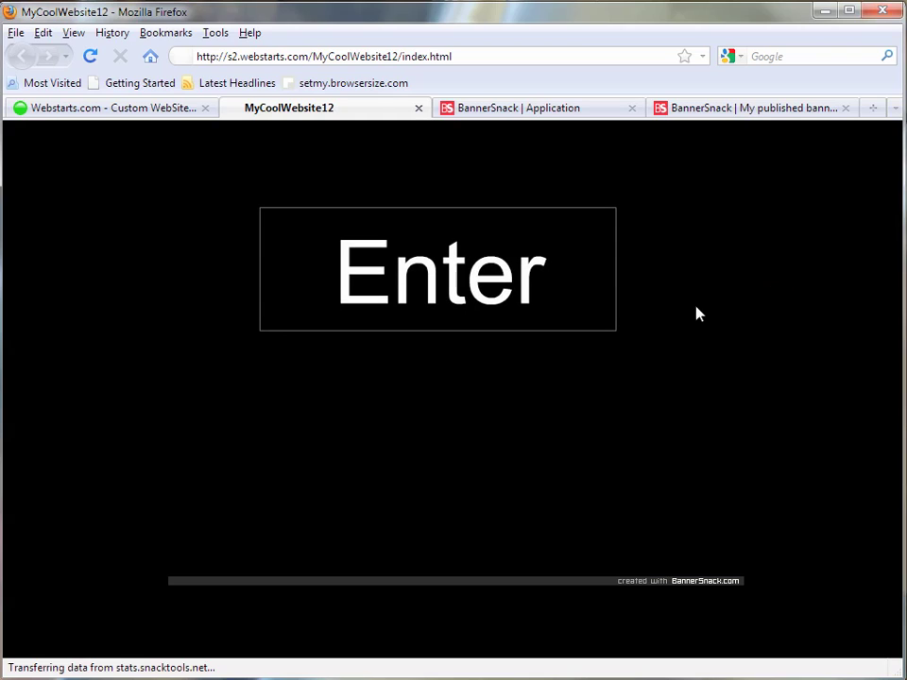
- Follow the live banner's Enter button on MyCoolWebsite12 to the home2.html Home Page
left_click(471, 288)
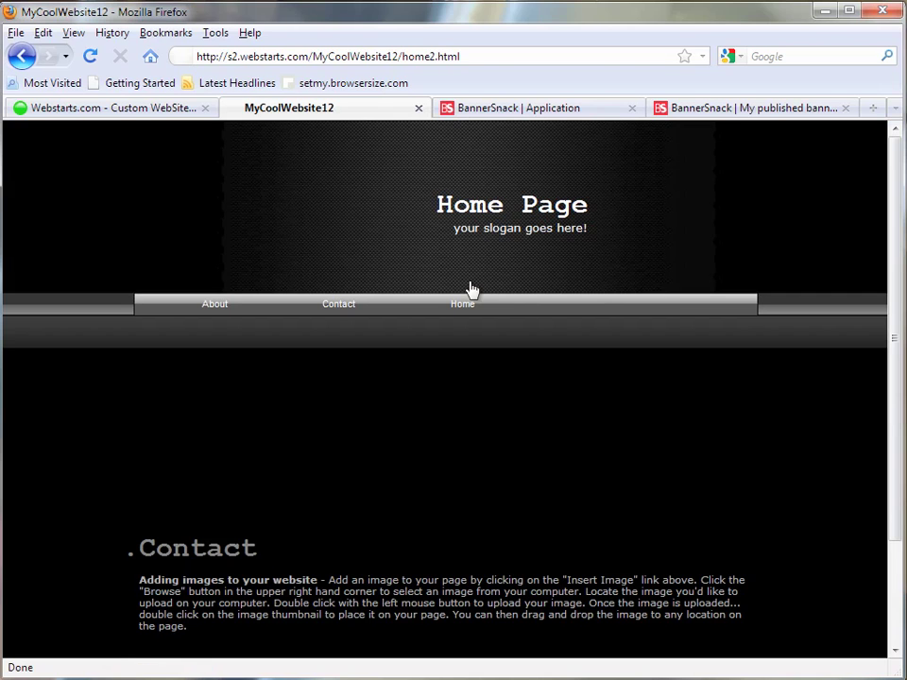